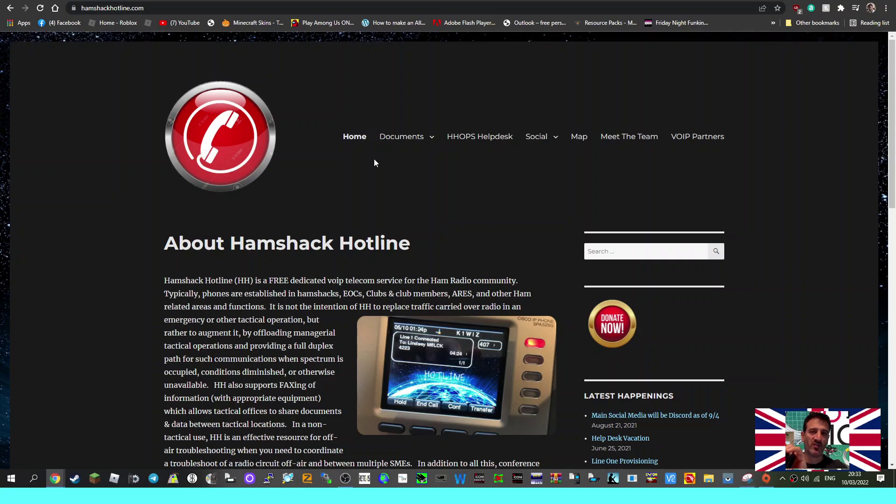
# Go from the Hamshack Hotline site to the HHOPS Helpdesk support center.
pyautogui.click(479, 136)
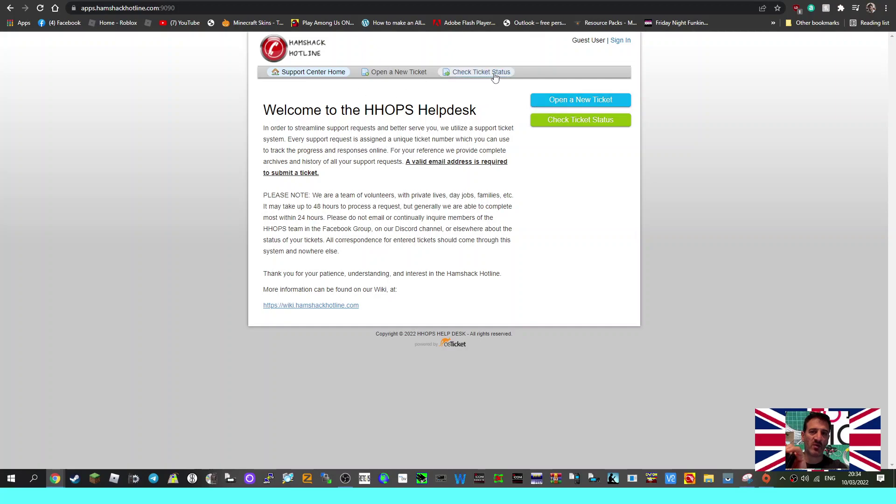
# Sign in to the helpdesk and start a new ticket, browsing Help Topics for HHEU (Europe) New Line Request.
pyautogui.click(624, 41)
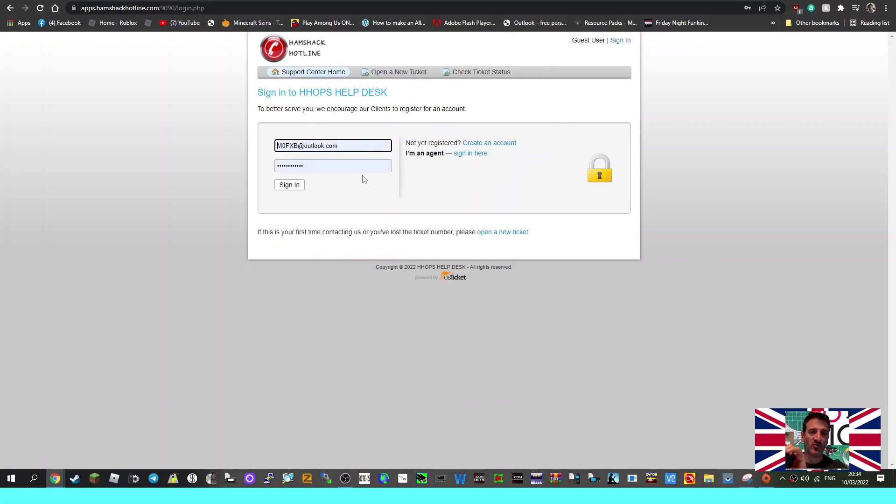
pyautogui.click(287, 186)
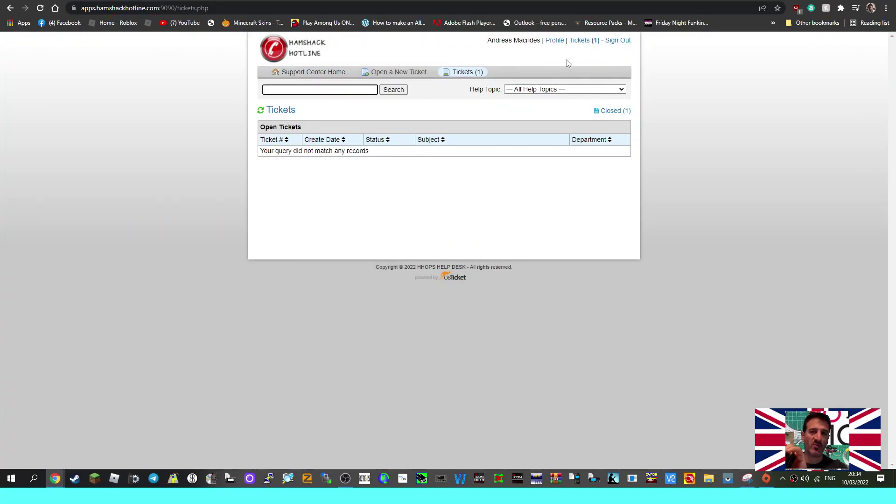
pyautogui.click(395, 76)
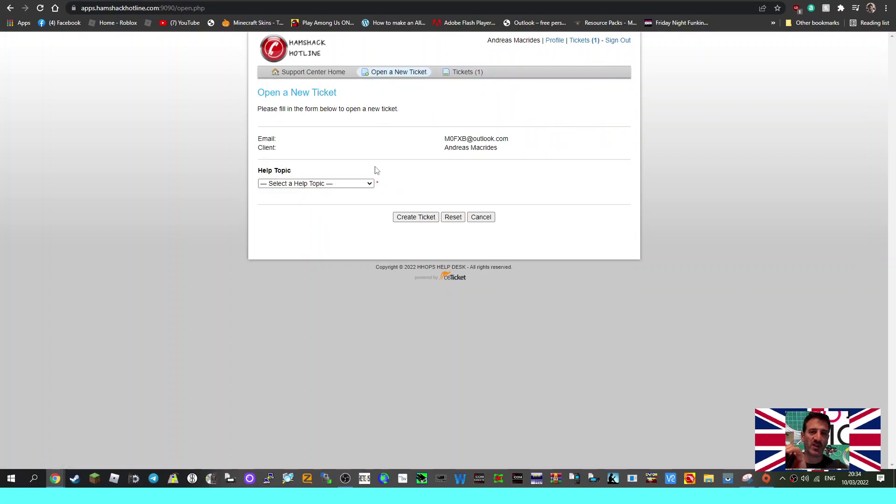
pyautogui.click(370, 185)
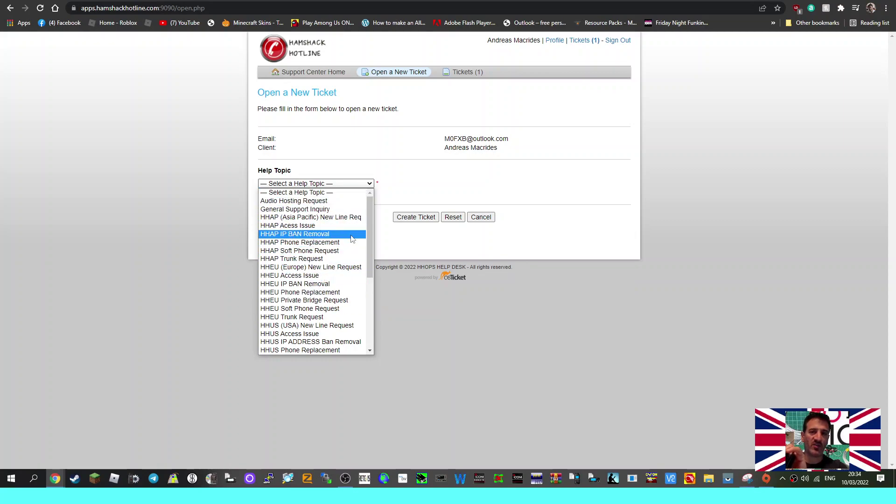
pyautogui.moveTo(369, 249); pyautogui.dragTo(369, 268)
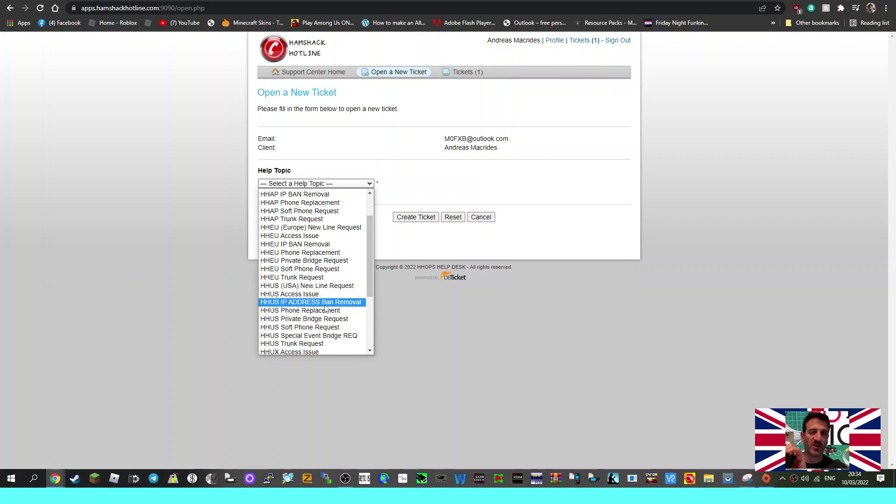
pyautogui.click(315, 229)
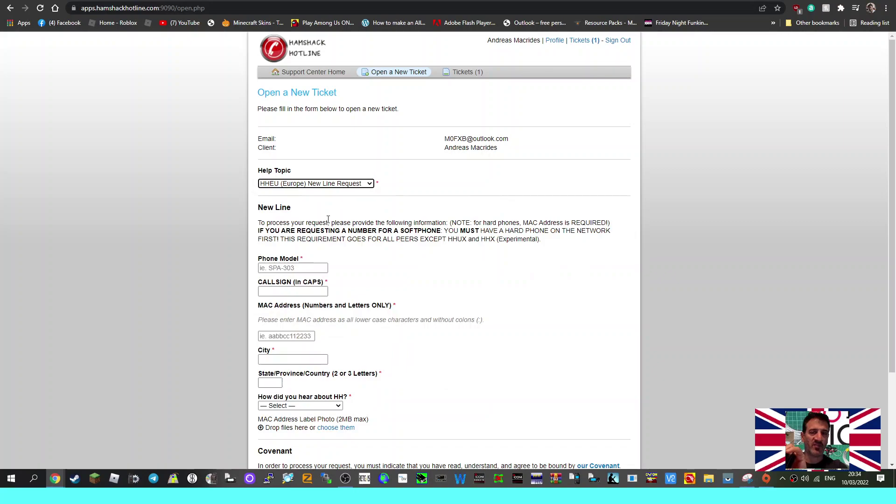
pyautogui.scroll(-2, 328, 220)
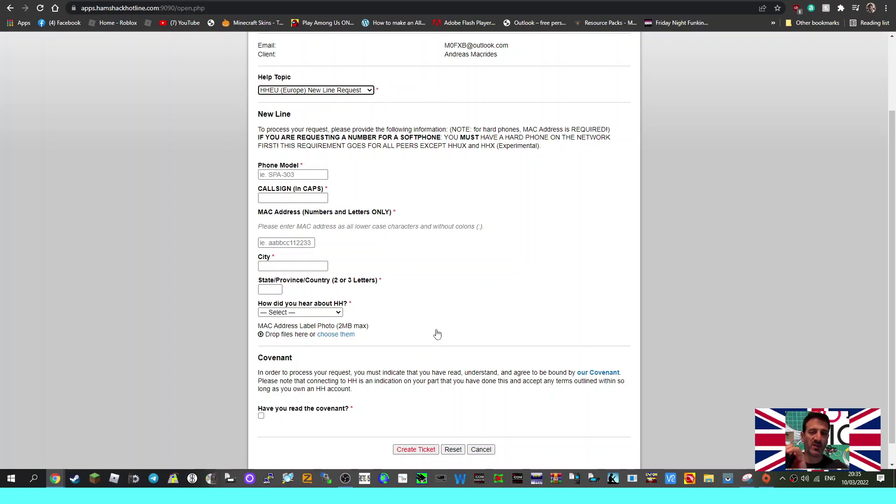
pyautogui.scroll(-1, 449, 374)
pyautogui.scroll(3, 433, 187)
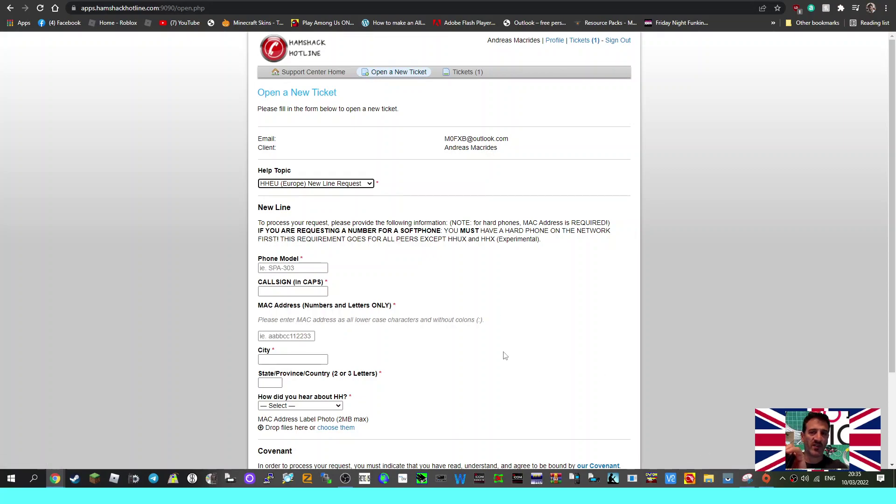
# Bring up the saved screenshot of the helpdesk reply email and shift it left.
pyautogui.click(748, 480)
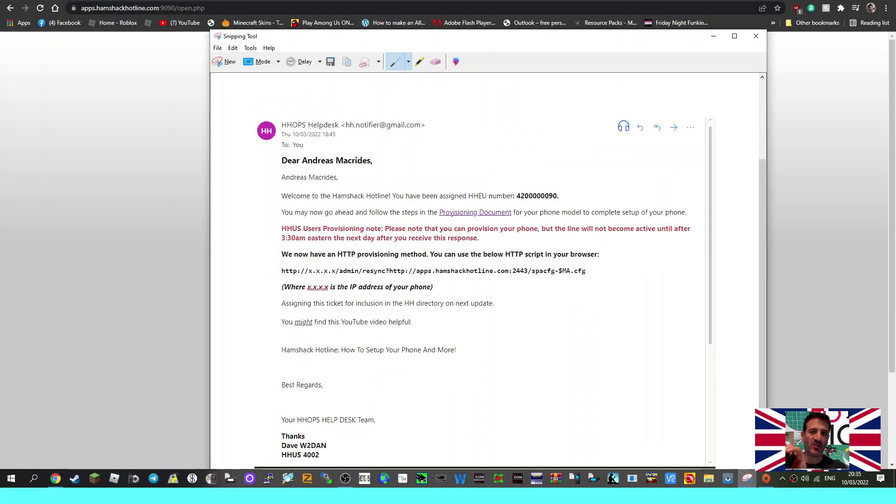
pyautogui.moveTo(551, 43); pyautogui.dragTo(474, 36)
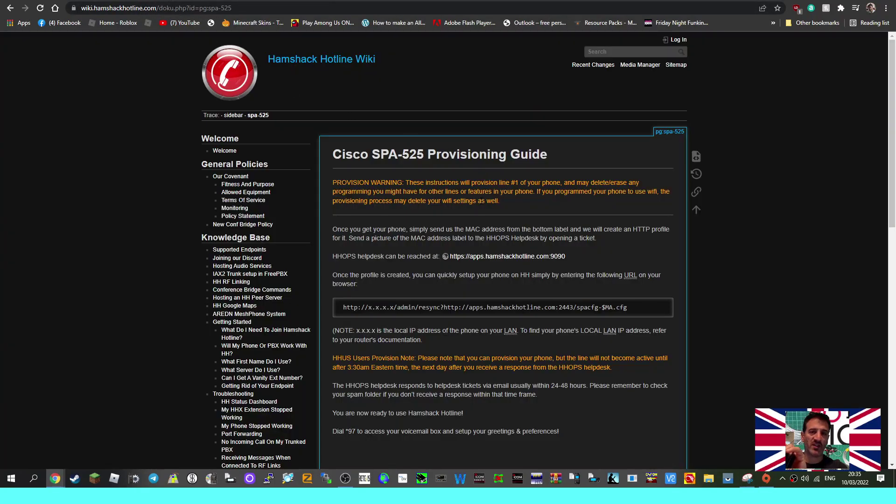
pyautogui.scroll(-3, 480, 206)
pyautogui.scroll(4, 480, 205)
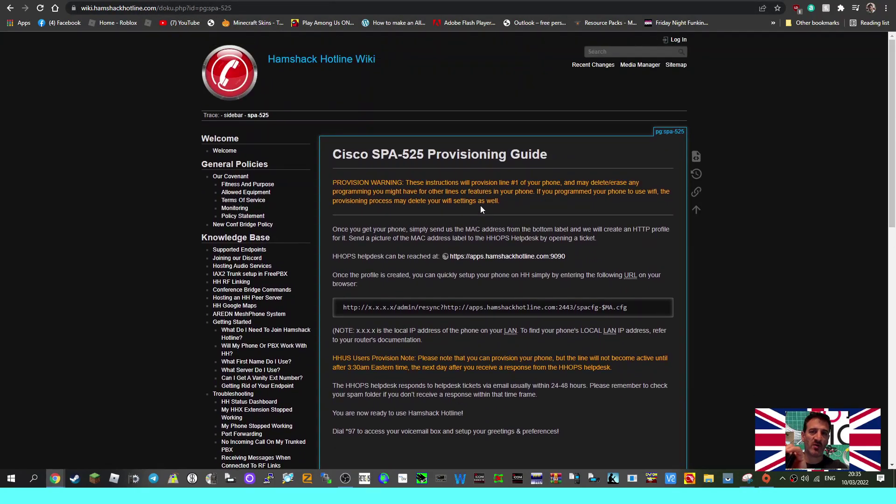
pyautogui.click(12, 8)
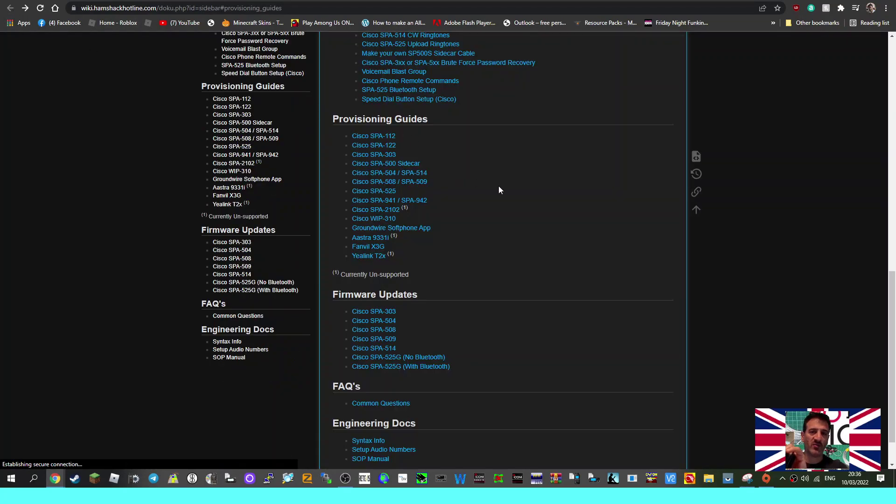
pyautogui.scroll(3, 559, 195)
pyautogui.scroll(-6, 560, 195)
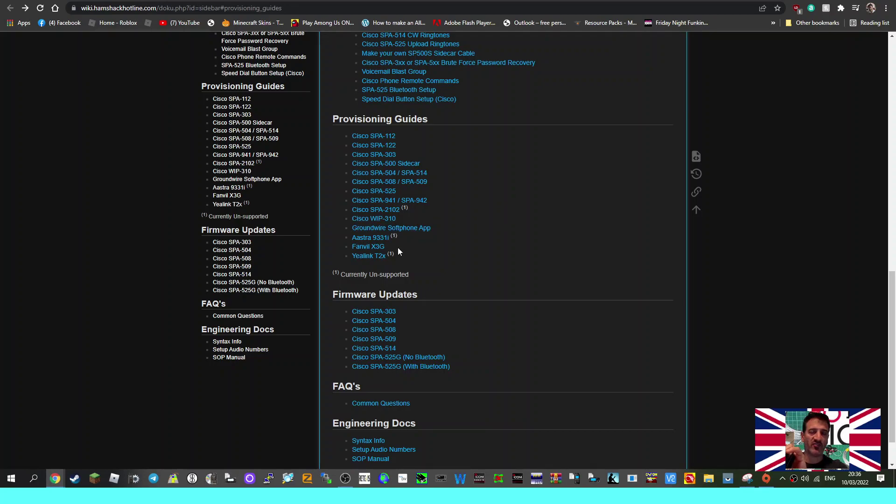
pyautogui.click(380, 196)
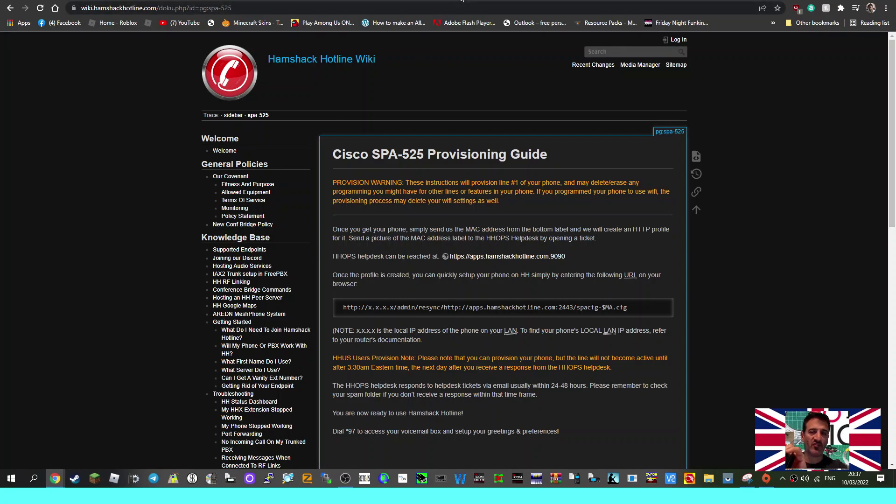
# Open the router admin page at 192.168.0.1 in a new tab.
pyautogui.hotkey('ctrl', 't')
pyautogui.write('19')
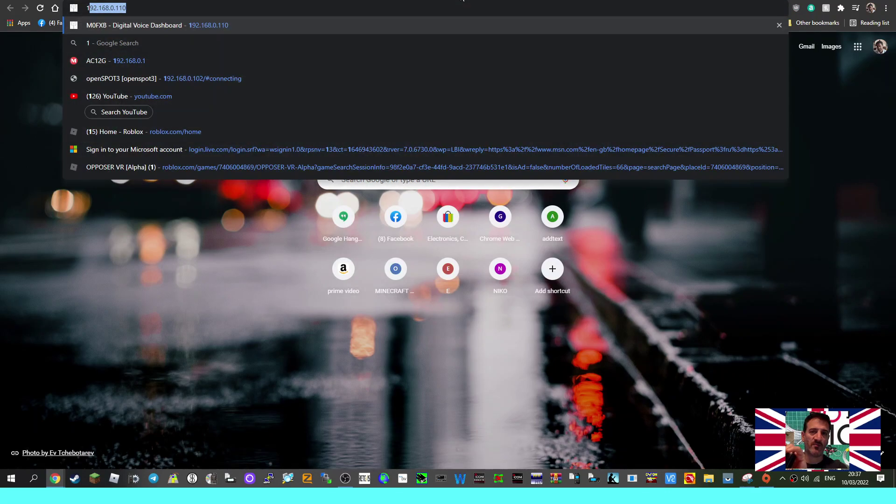
pyautogui.write('2')
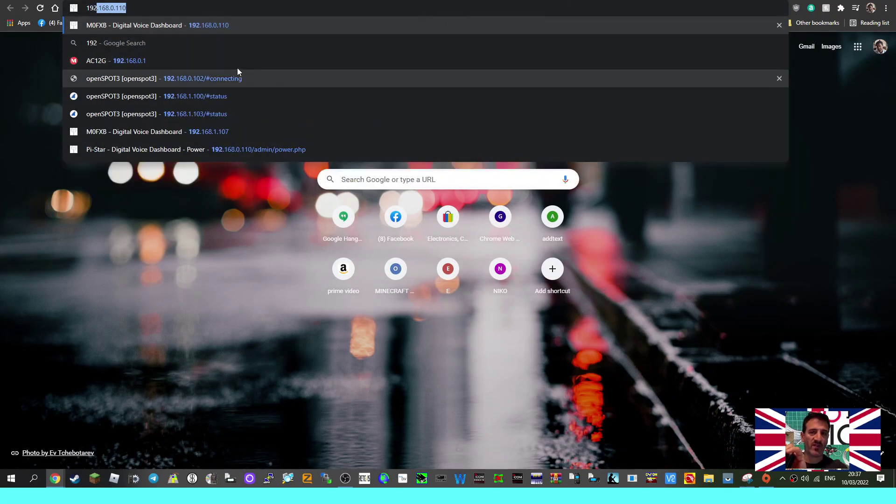
pyautogui.click(213, 61)
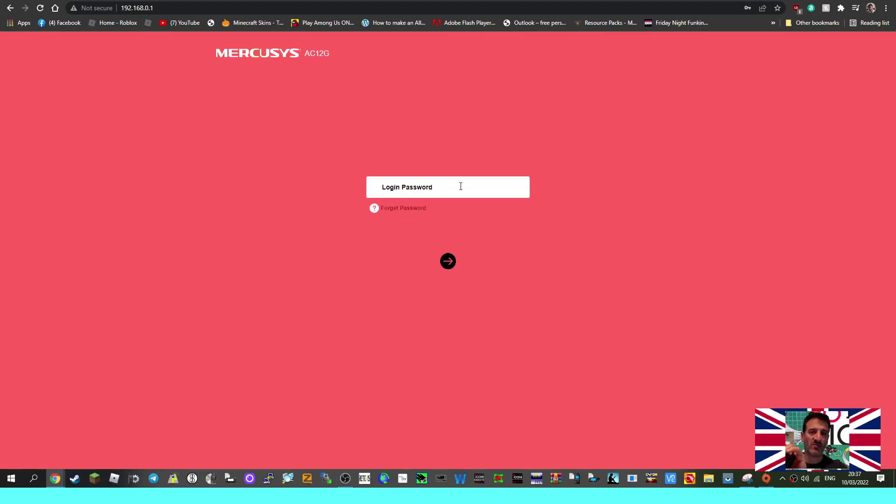
# Log in with the saved router password and review the 11 connected devices.
pyautogui.click(464, 187)
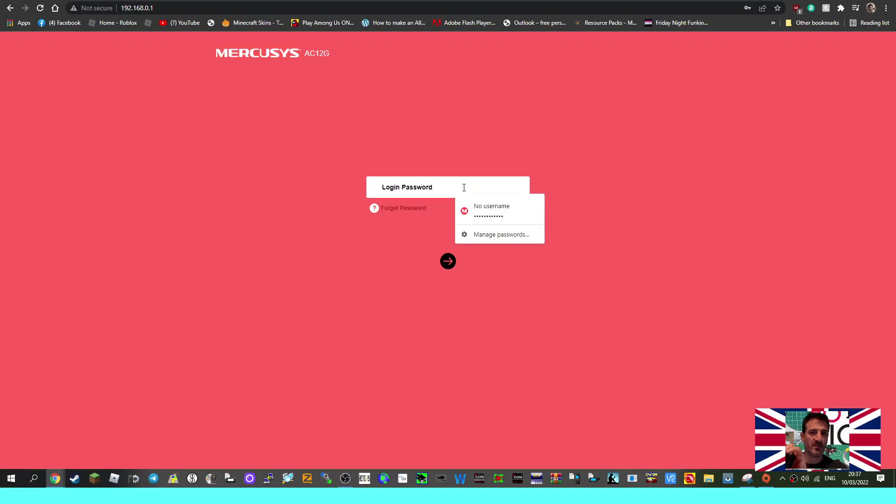
pyautogui.click(466, 208)
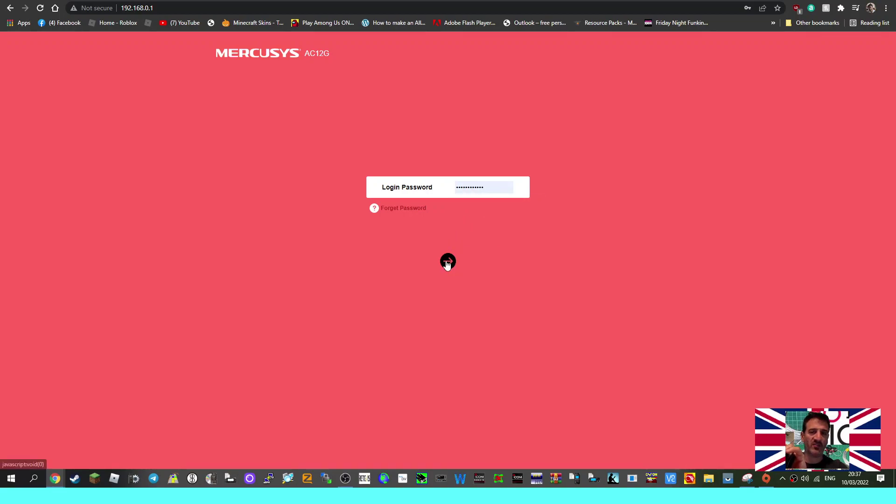
pyautogui.click(447, 261)
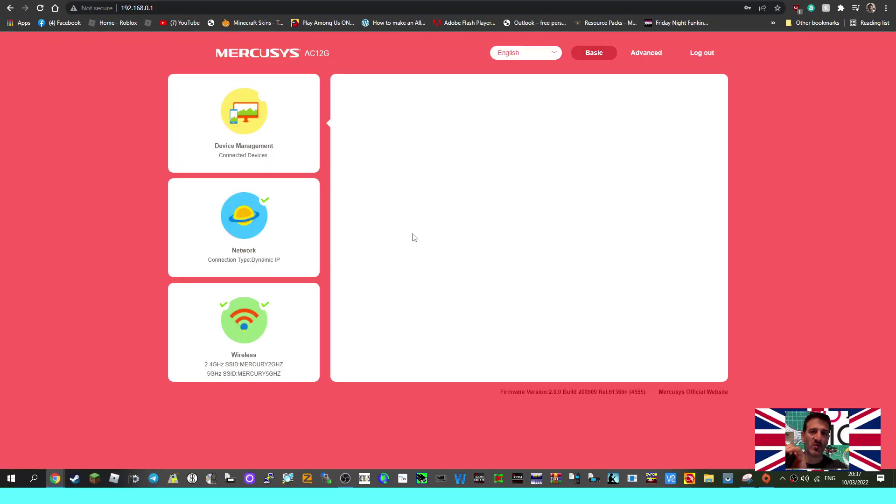
pyautogui.scroll(-2, 432, 224)
pyautogui.scroll(-3, 432, 227)
pyautogui.scroll(3, 415, 280)
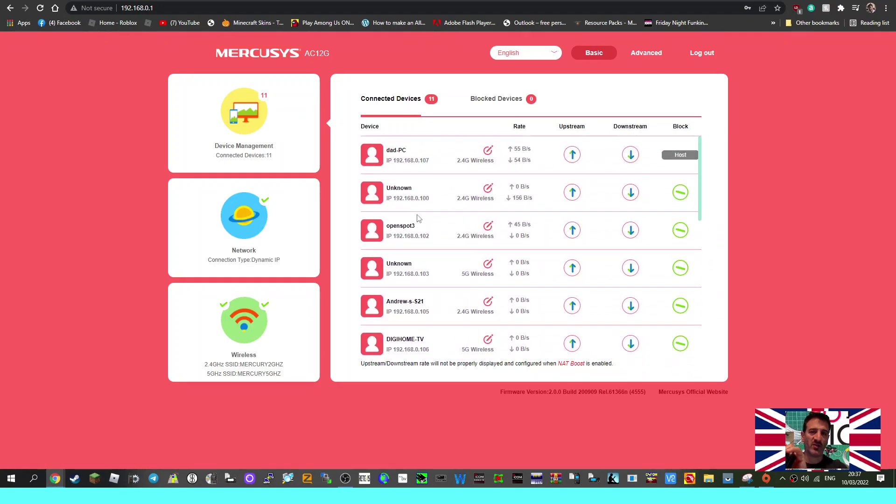
pyautogui.scroll(-3, 418, 249)
pyautogui.scroll(2, 421, 253)
pyautogui.scroll(-2, 422, 252)
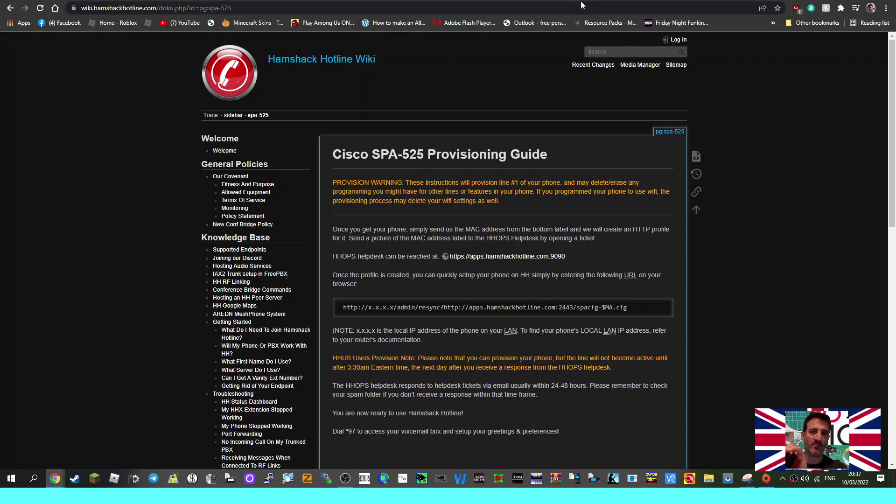
# Load the copied x.x.x.x/admin/resync URL in a new tab, then select it for editing.
pyautogui.hotkey('ctrl', 't')
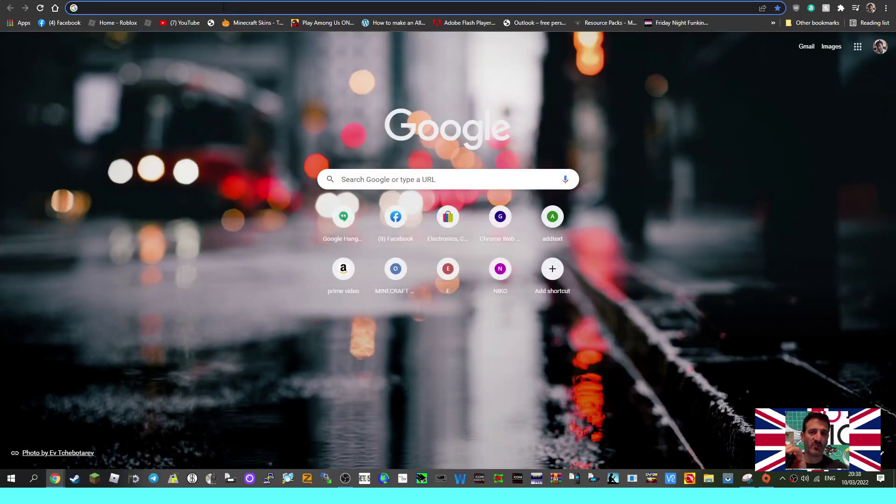
pyautogui.click(223, 8)
pyautogui.rightClick(224, 8)
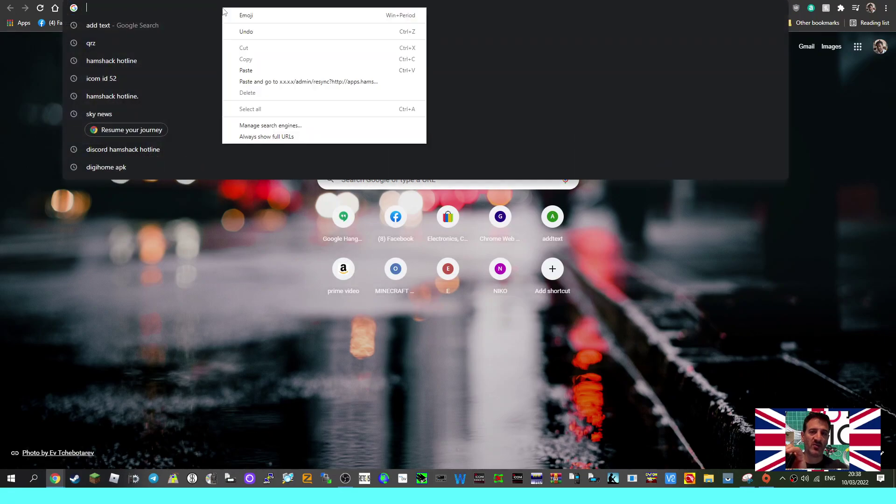
pyautogui.click(268, 82)
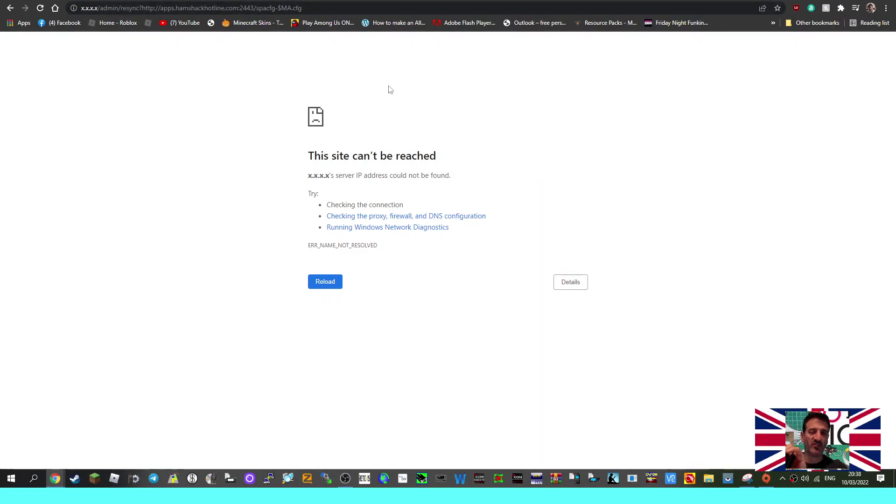
pyautogui.click(98, 7)
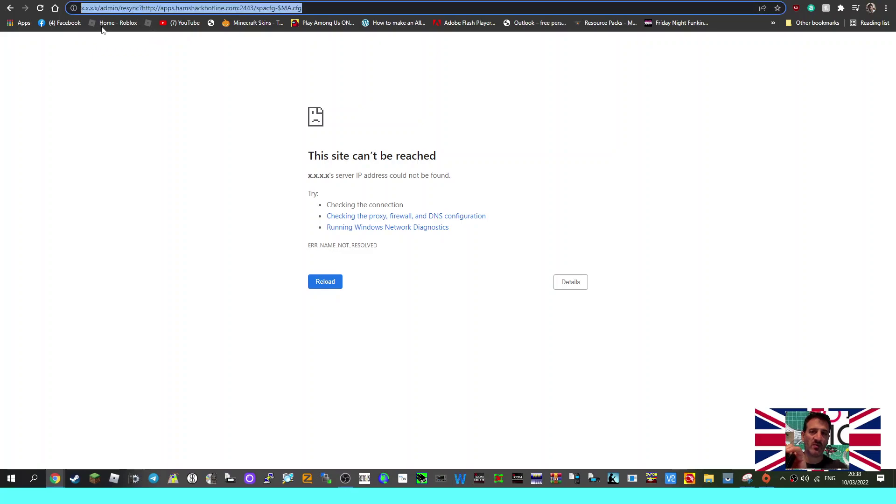
pyautogui.click(98, 8)
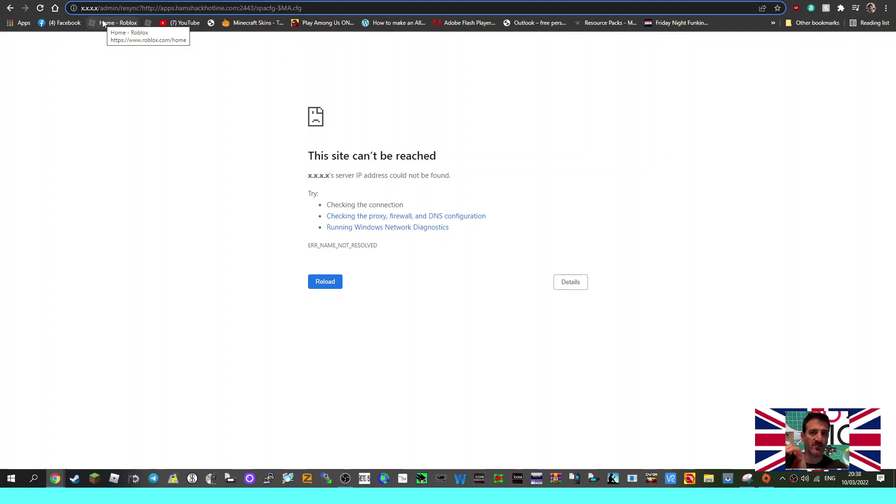
# Replace x.x.x.x with 192.168.0.1 in the resync URL and load it.
pyautogui.press('BackSpace')
pyautogui.press('BackSpace')
pyautogui.press('BackSpace')
pyautogui.press('BackSpace')
pyautogui.press('BackSpace')
pyautogui.press('BackSpace')
pyautogui.press('BackSpace')
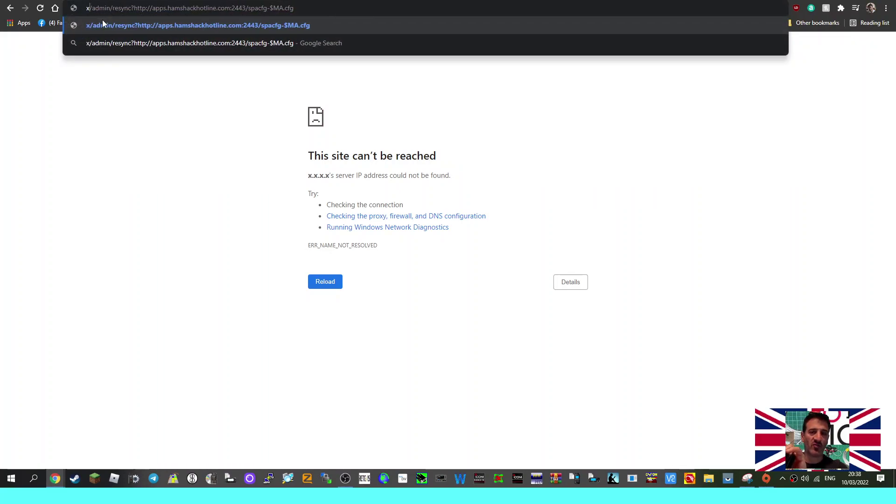
pyautogui.write('19')
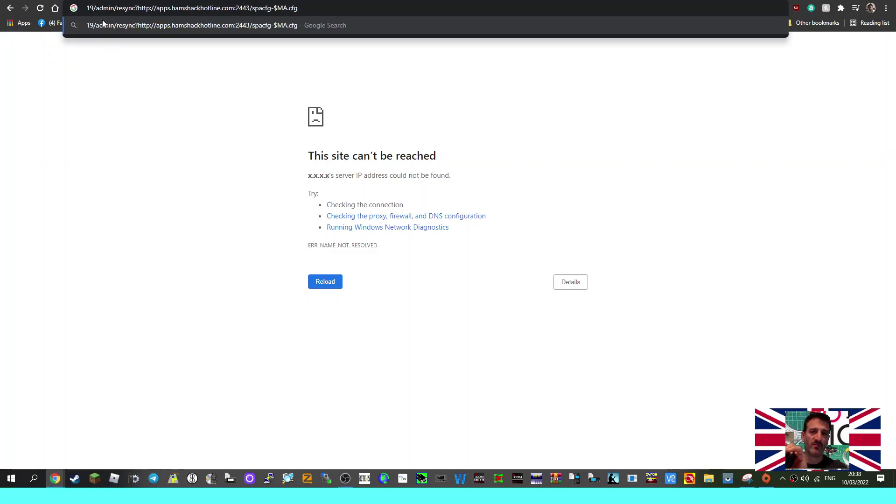
pyautogui.write('2.')
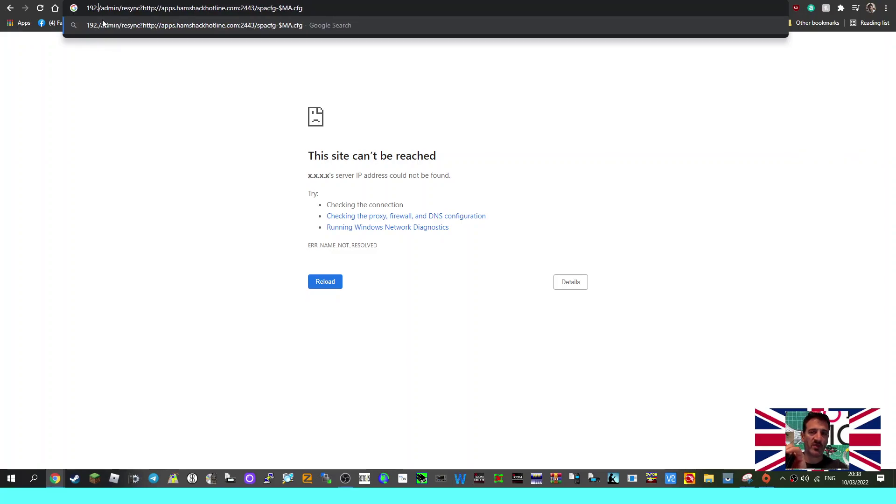
pyautogui.write('168.')
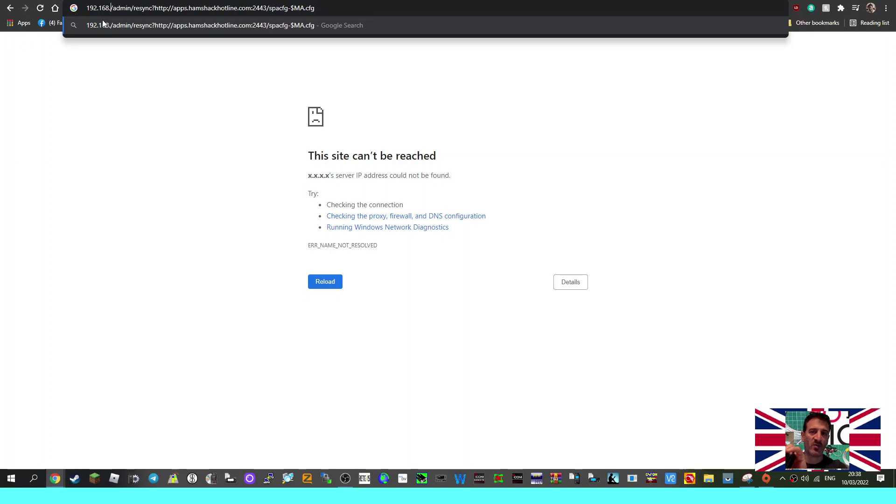
pyautogui.write('0.1')
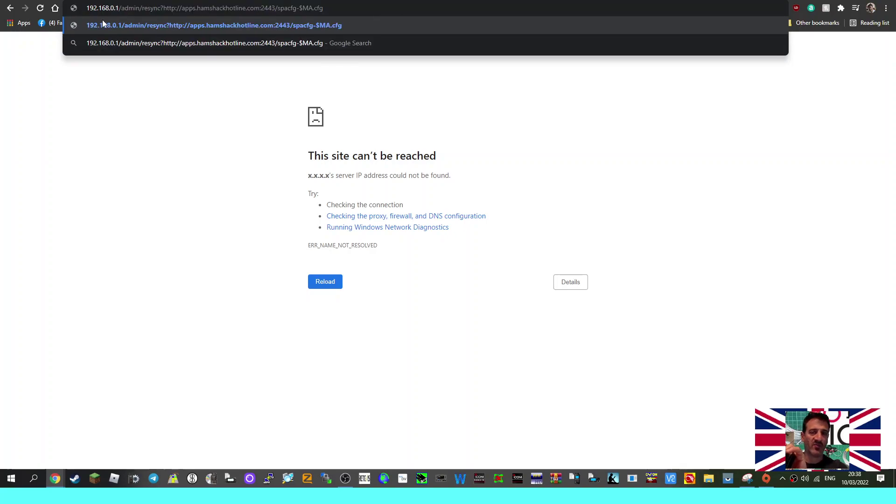
pyautogui.press('Return')
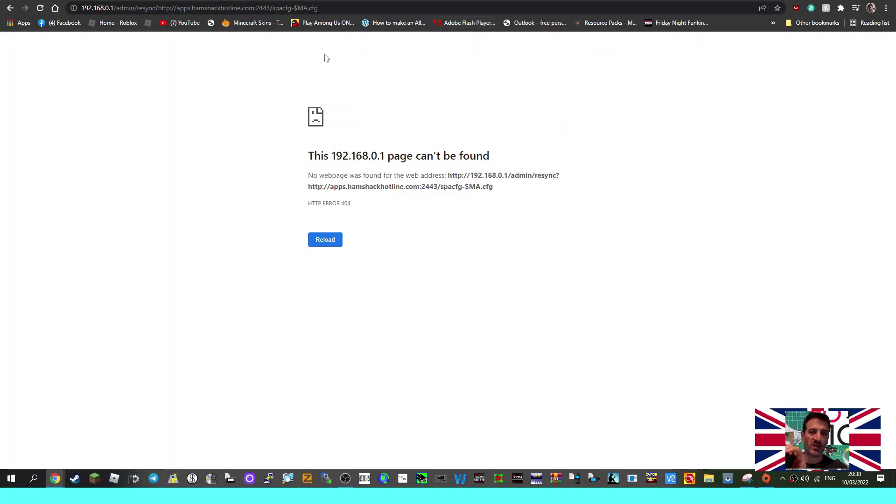
# Play the Hamshack Hotline setup video past the phone reboot, then pause and jump to 8:03.
pyautogui.hotkey('ctrl', 'Tab')
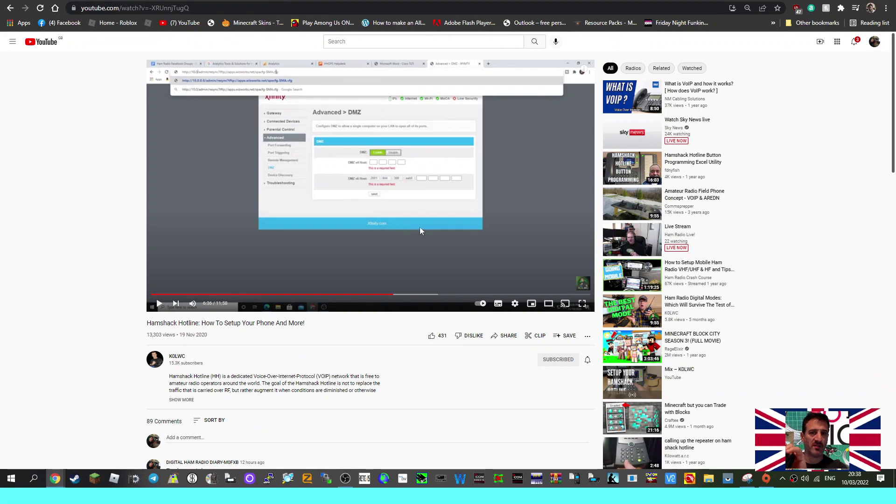
pyautogui.scroll(-3, 401, 252)
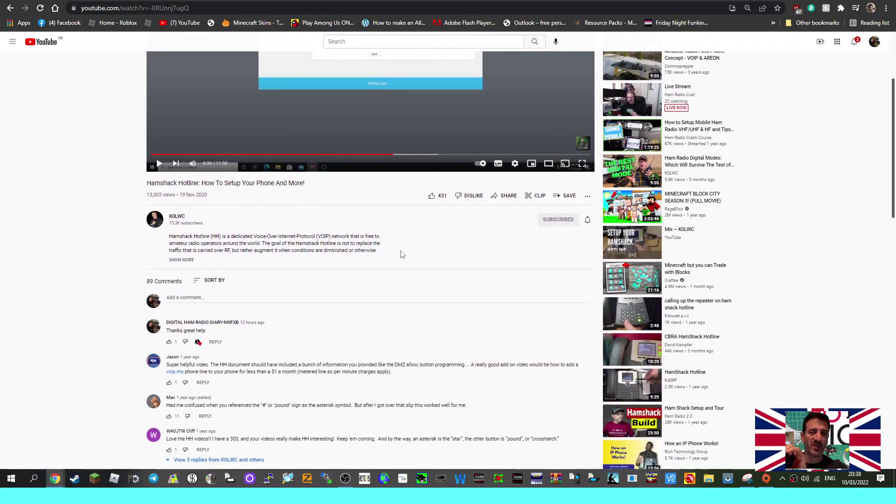
pyautogui.scroll(3, 500, 260)
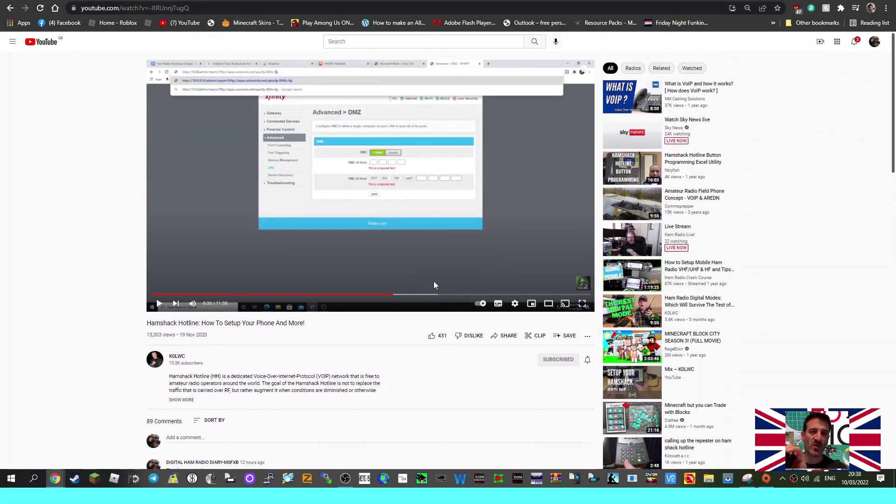
pyautogui.click(404, 296)
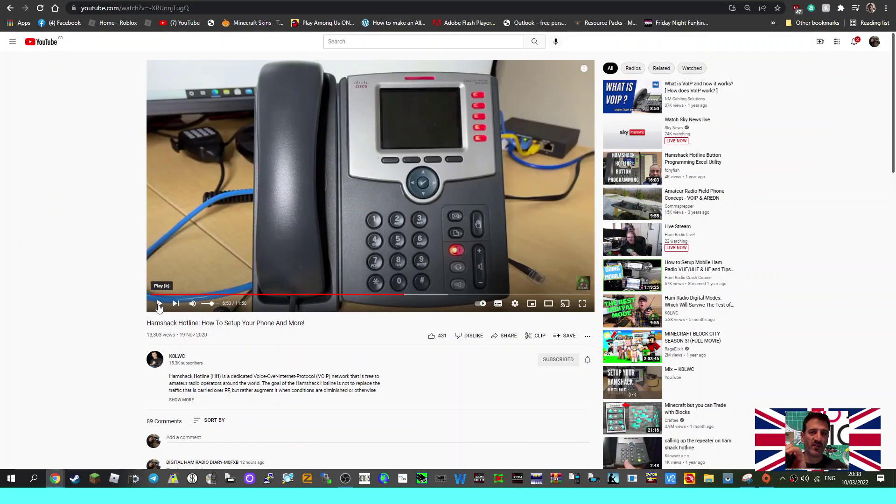
pyautogui.click(159, 305)
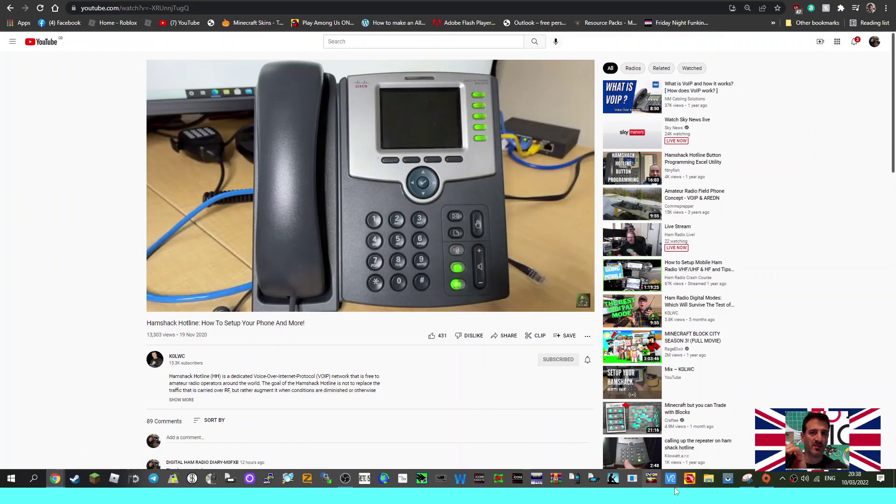
pyautogui.click(805, 478)
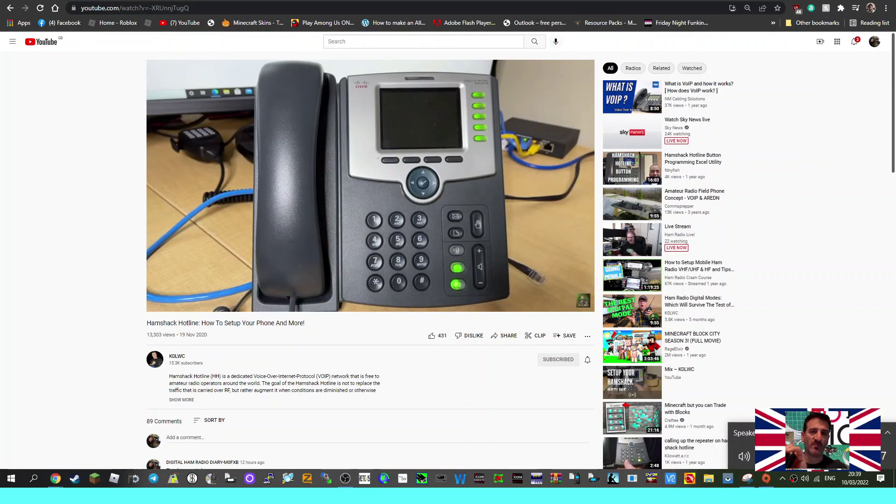
pyautogui.moveTo(496, 311)
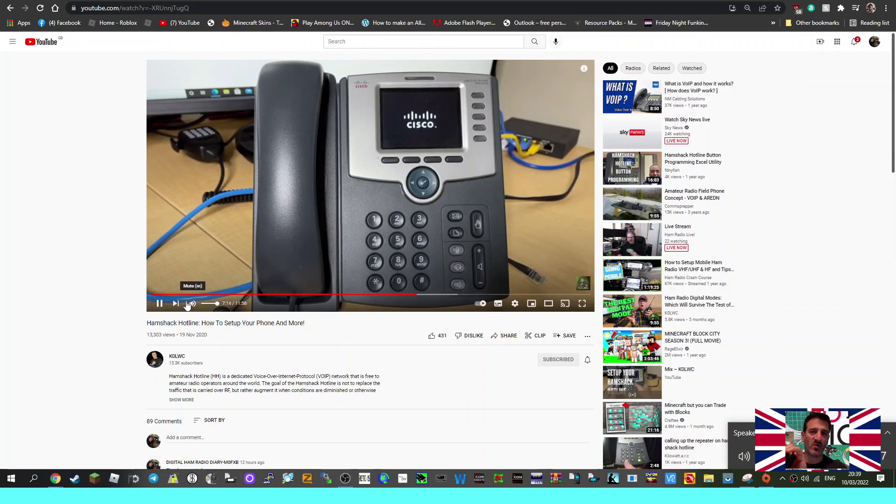
pyautogui.click(161, 306)
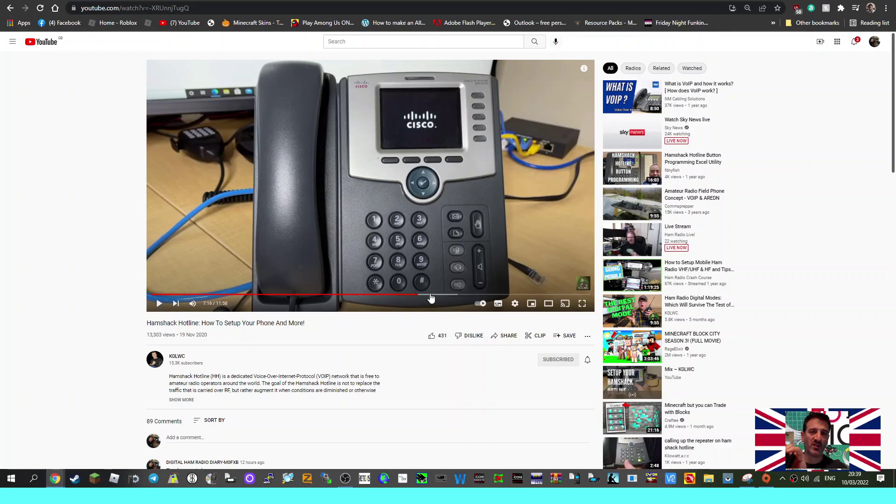
pyautogui.click(446, 295)
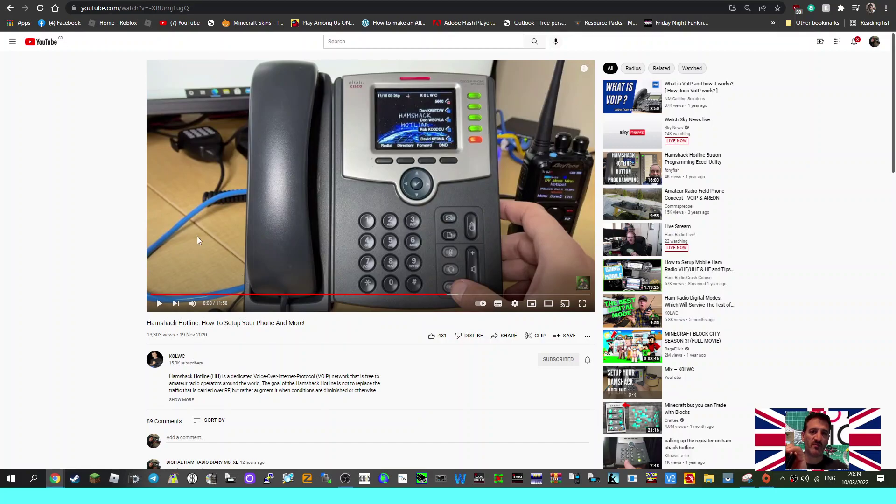
# Play briefly, pause, and seek back and forth until the video rests at 8:01.
pyautogui.click(159, 303)
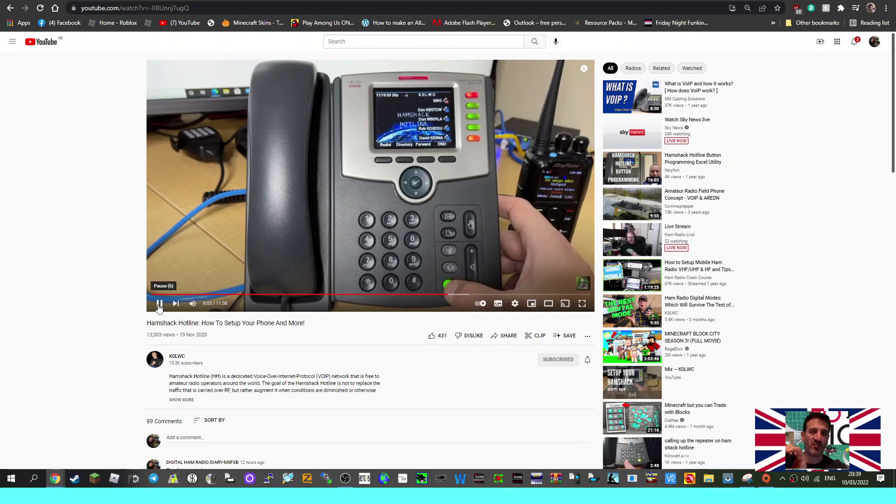
pyautogui.press('k')
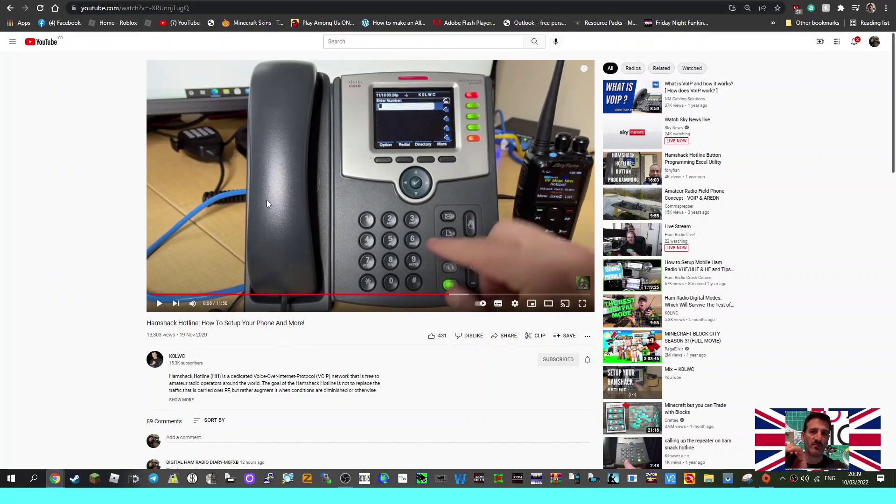
pyautogui.click(440, 297)
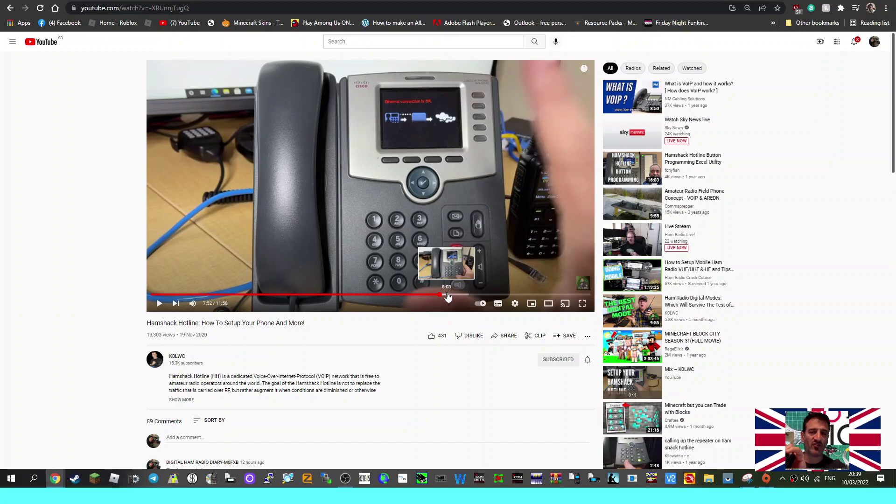
pyautogui.click(448, 297)
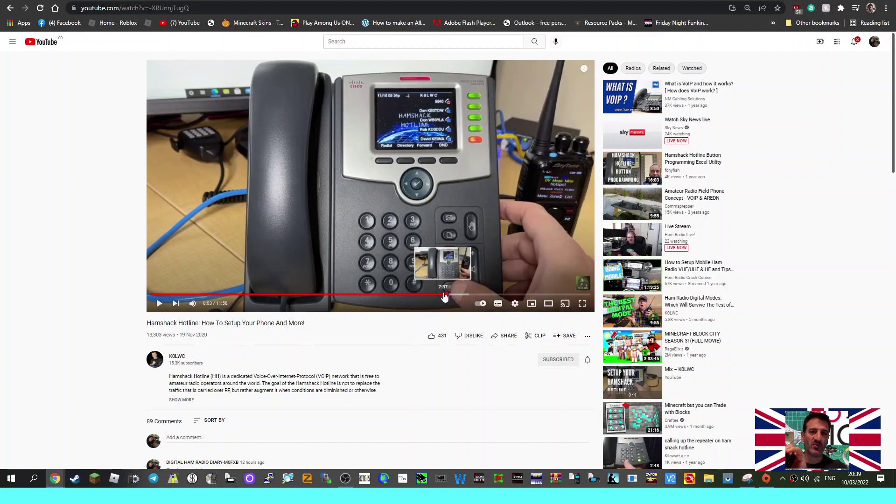
pyautogui.click(441, 297)
pyautogui.click(440, 298)
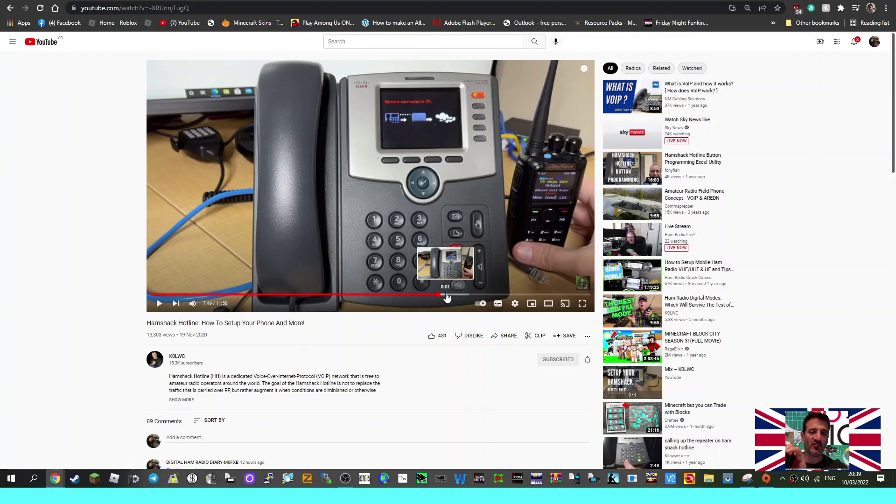
pyautogui.click(446, 295)
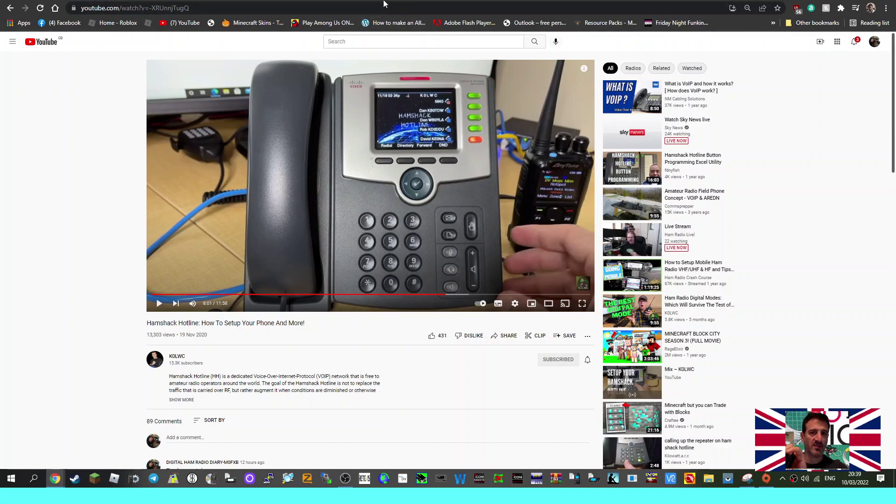
# Cycle through the open tabs to the SPA-525 guide, then follow the wiki logo to the start page.
pyautogui.click(261, 0)
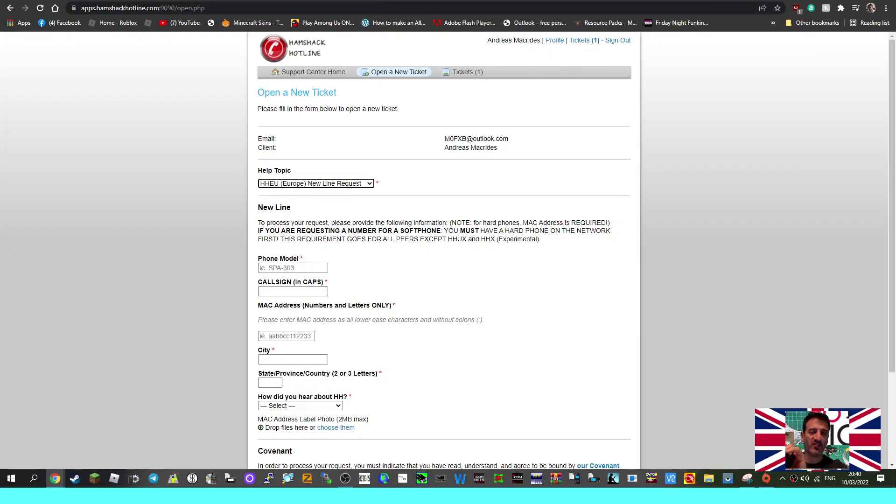
pyautogui.click(294, 0)
pyautogui.click(272, 0)
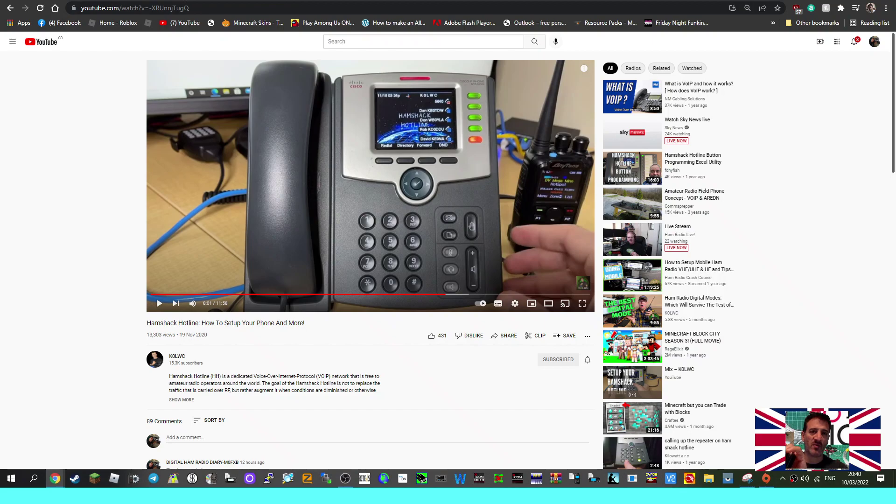
pyautogui.click(240, 0)
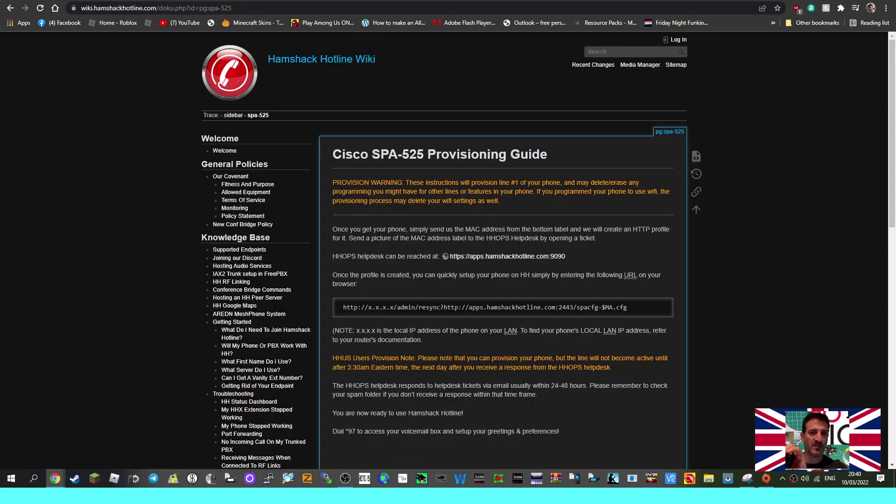
pyautogui.click(235, 71)
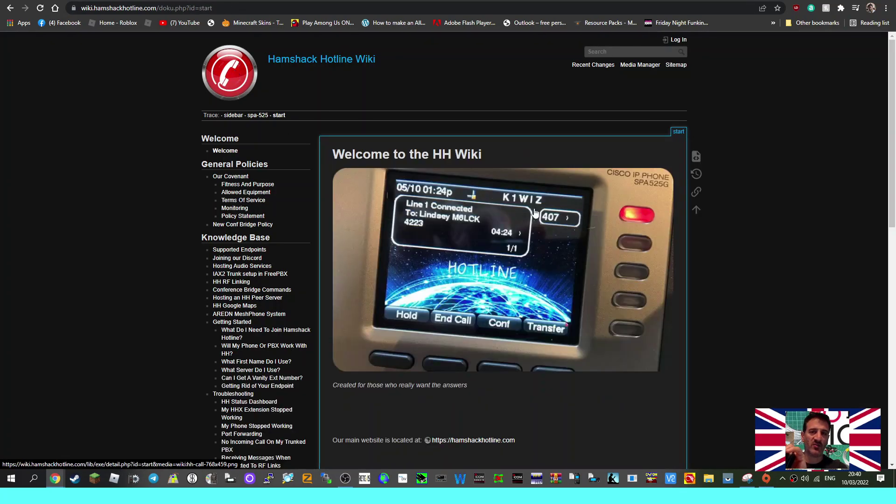
pyautogui.scroll(-6, 598, 257)
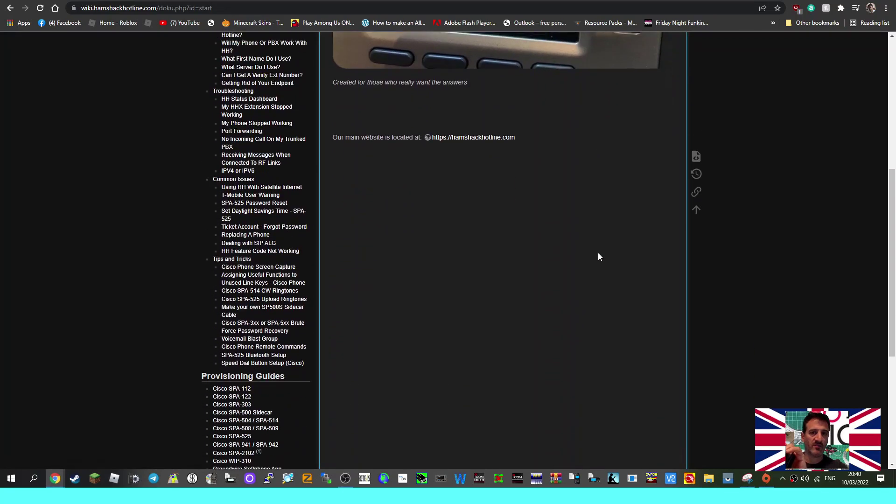
pyautogui.scroll(6, 599, 257)
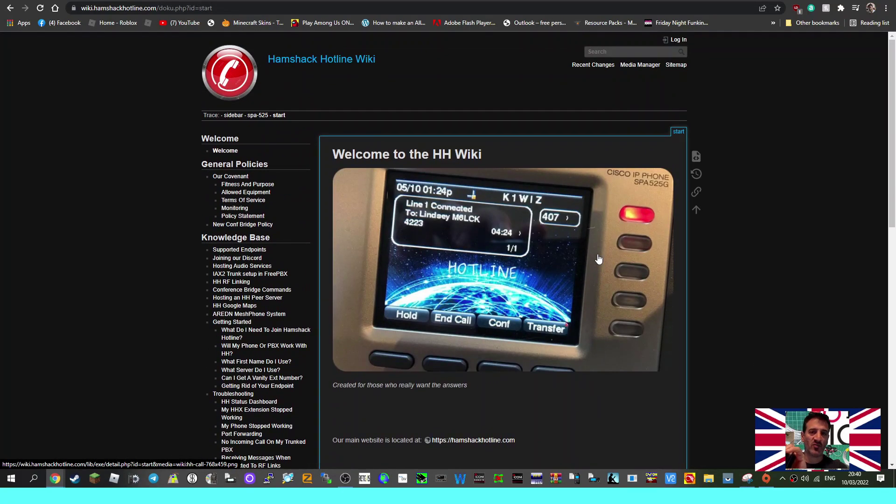